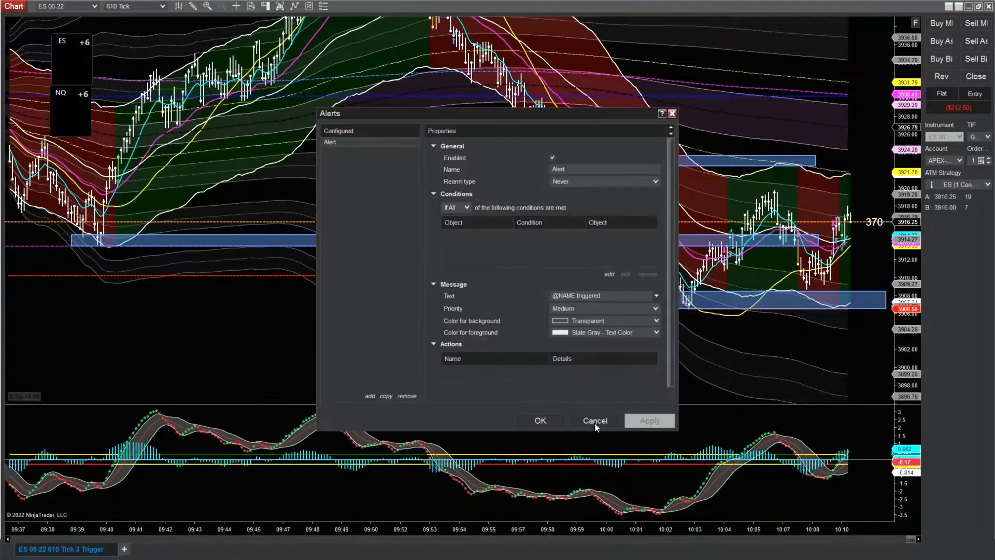
Step: Cancel the Alerts dialog, leaving the ES 06-22 tick chart and SuperDOM open
left_click(595, 422)
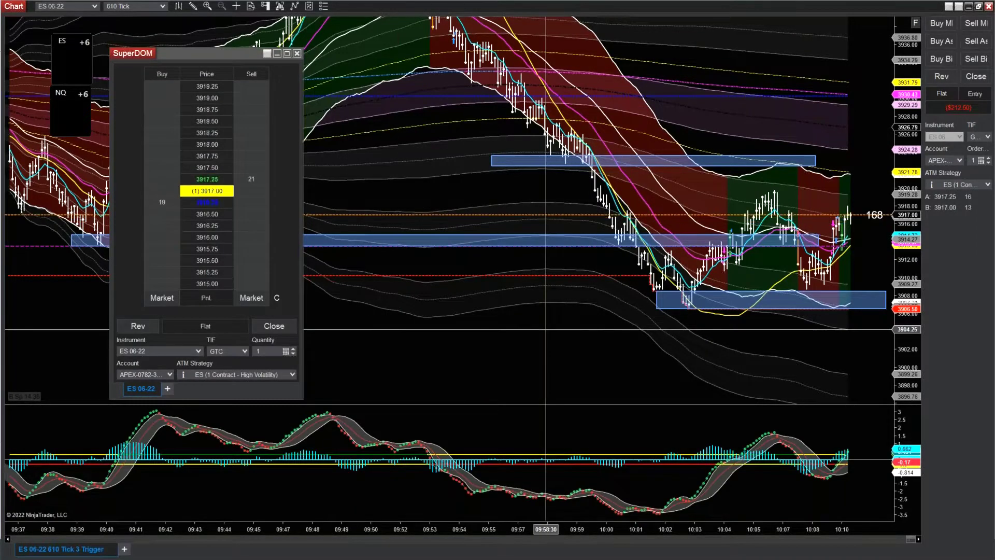
Step: Place a 1-contract ES buy limit at 3904.25, then move it up to 3915.00
right_click(545, 329)
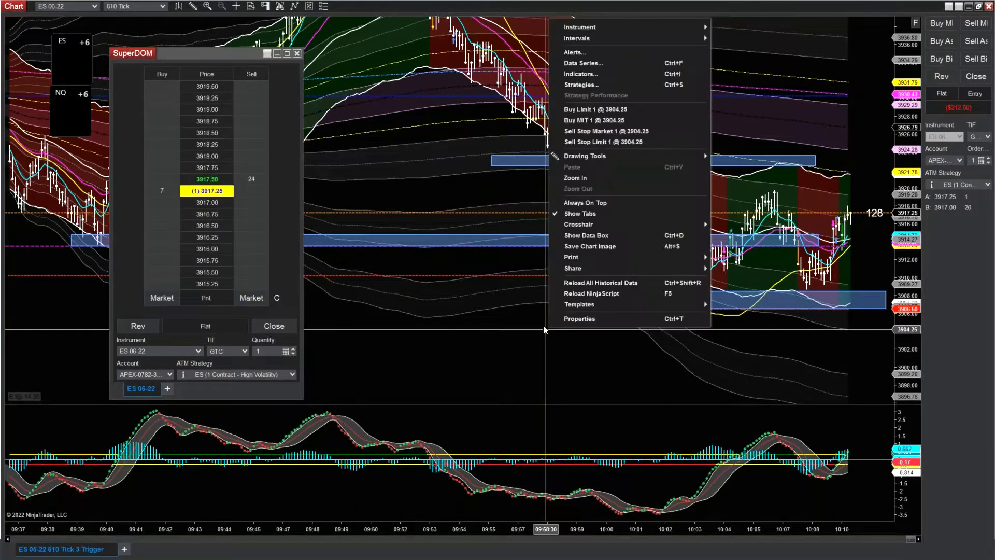
left_click(581, 111)
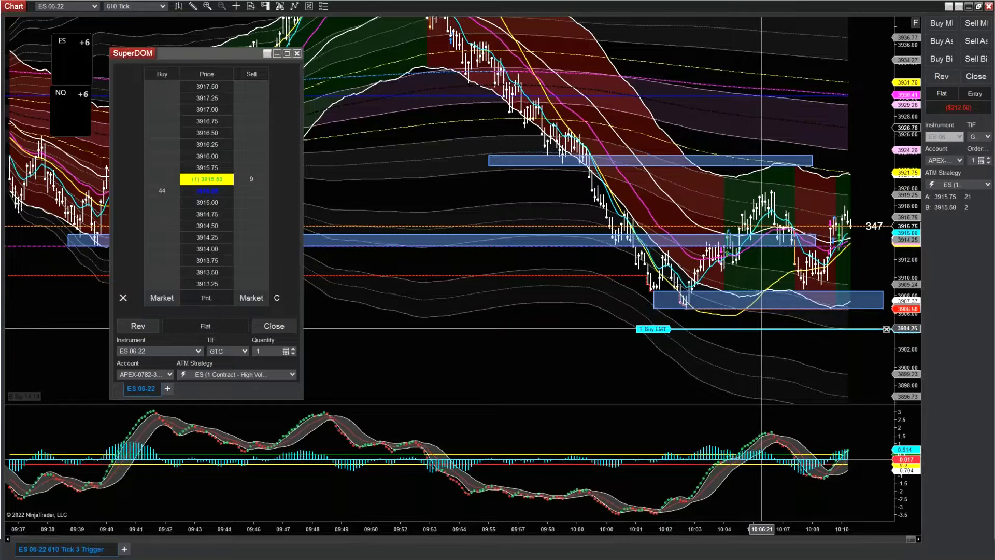
left_click(762, 329)
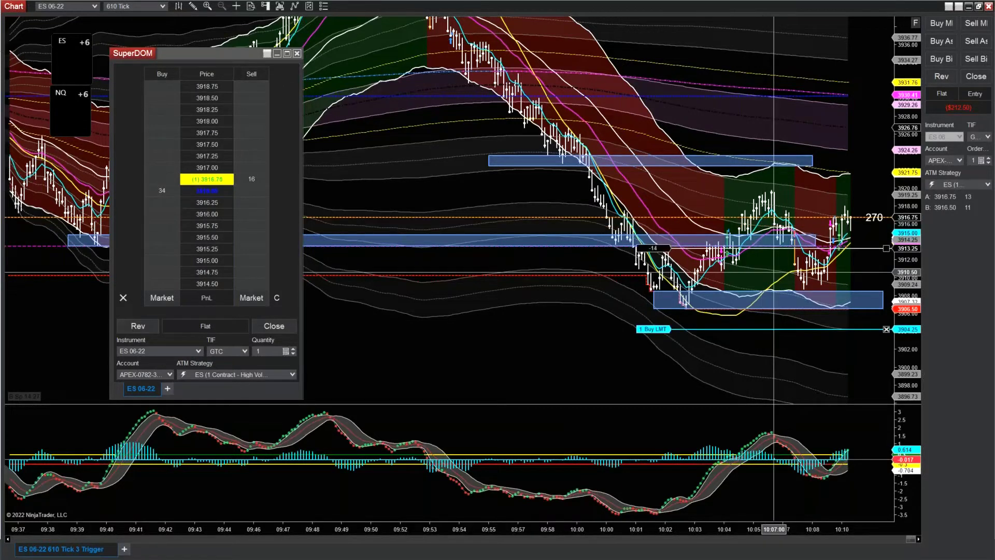
left_click(776, 233)
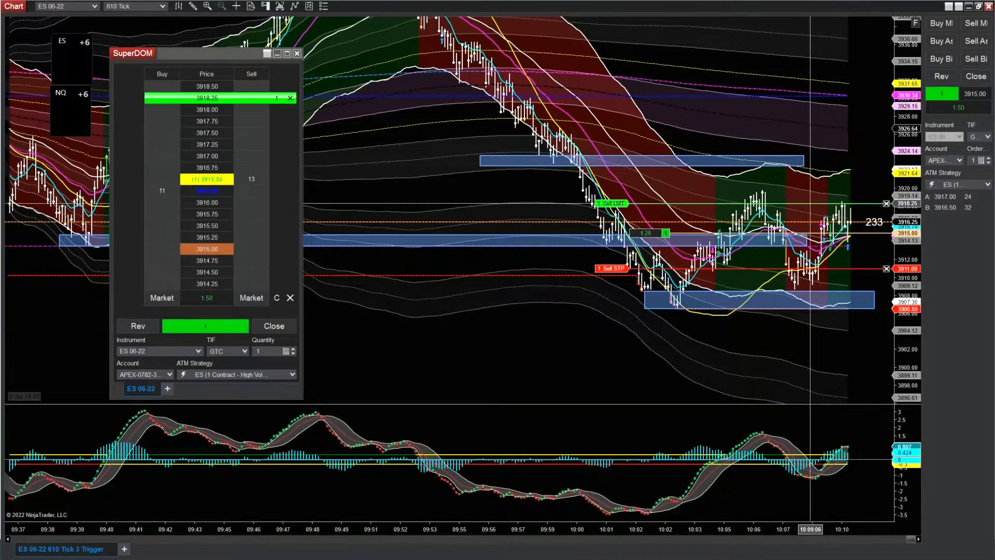
Step: Move the Sell LMT profit-target line up to 3927.25
left_click(811, 204)
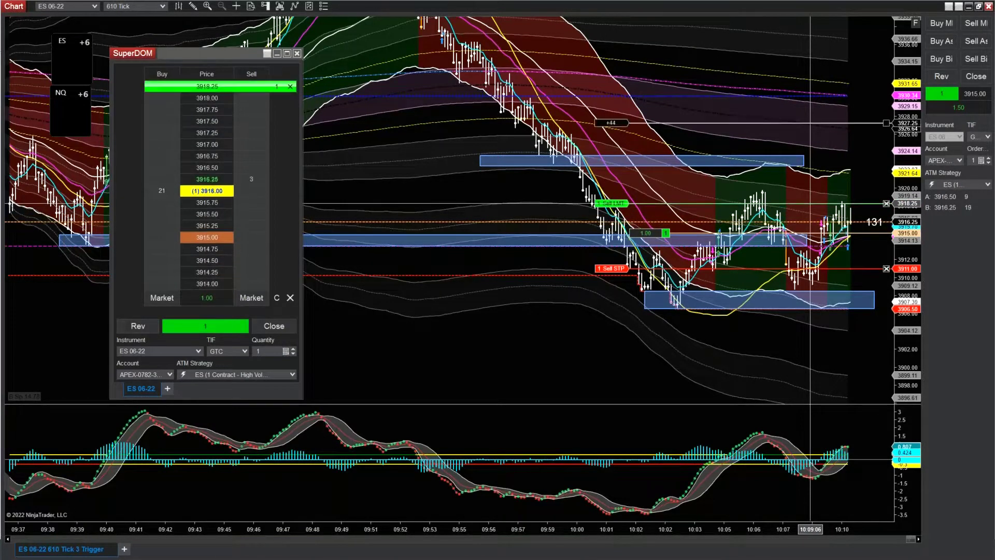
left_click(810, 123)
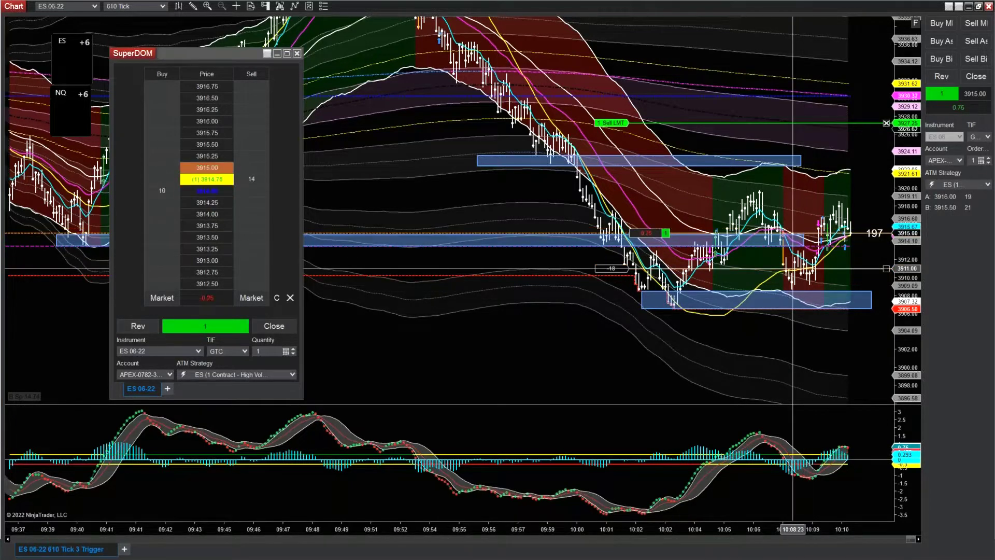
Step: Set the stop at 3911.00, target at 3933.75, then trail the stop via 3918.25 to 3922.25
left_click_drag(793, 269, 796, 268)
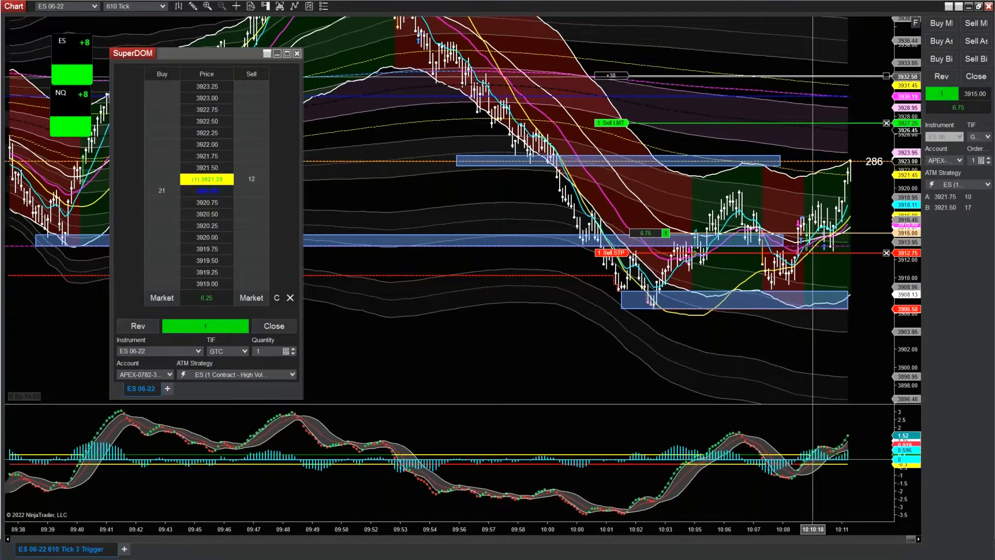
left_click_drag(815, 67, 815, 65)
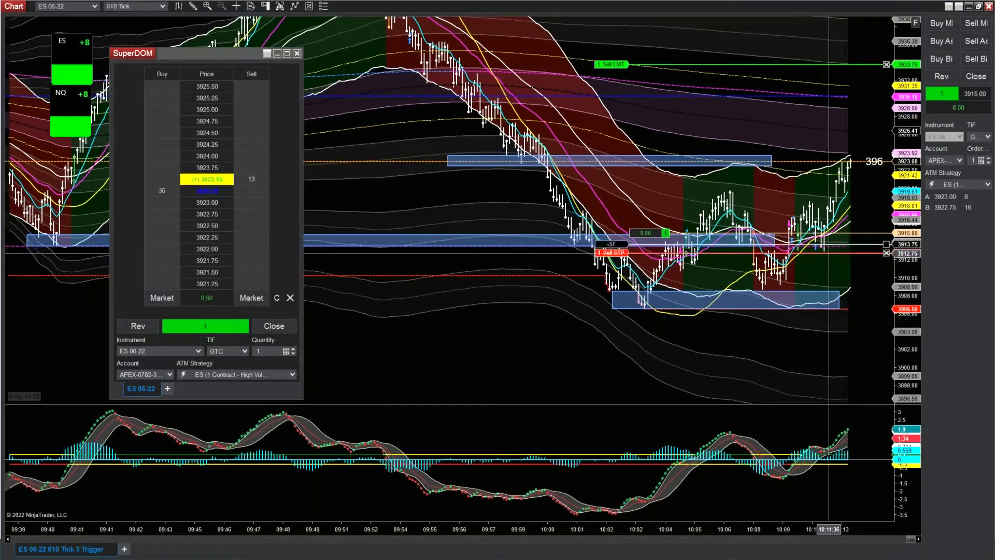
left_click_drag(843, 231, 848, 203)
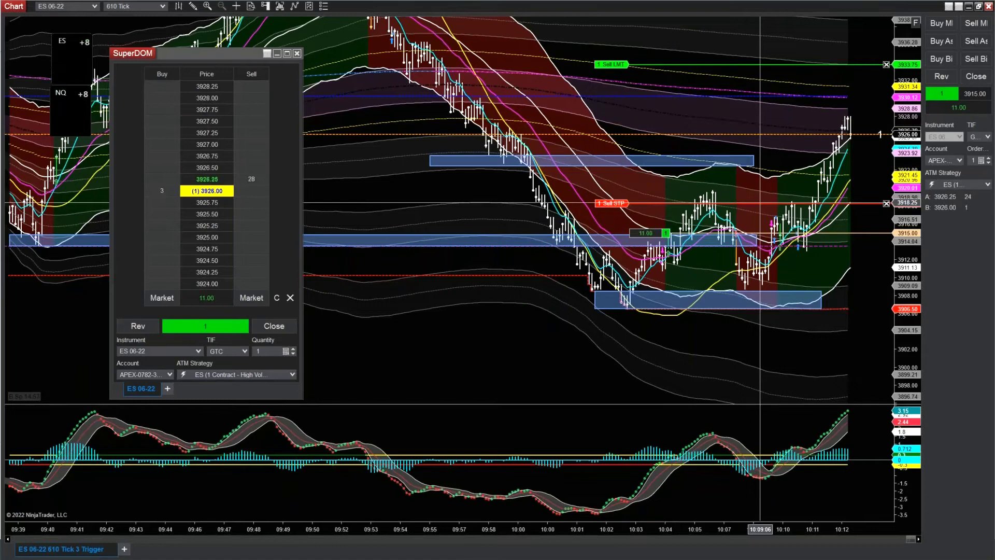
left_click(761, 203)
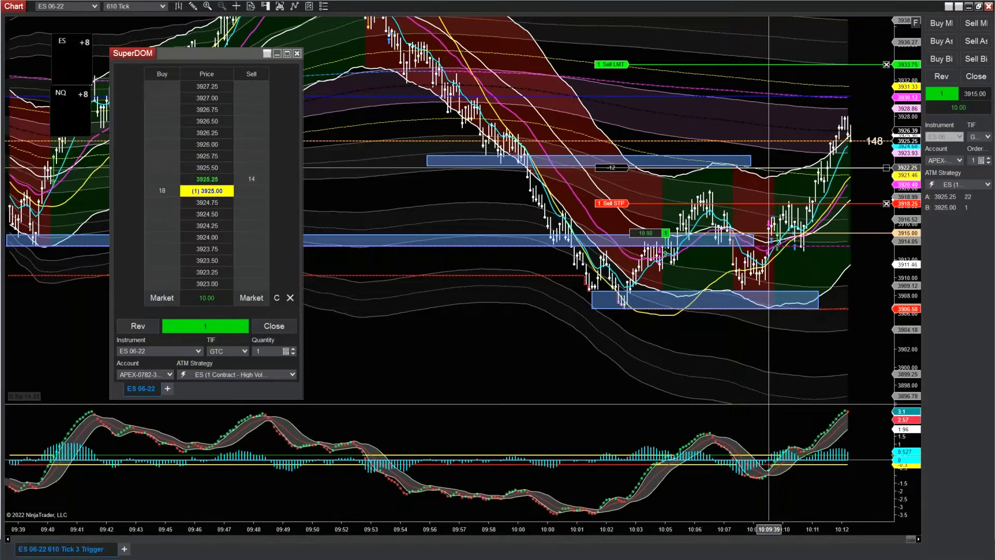
left_click(767, 167)
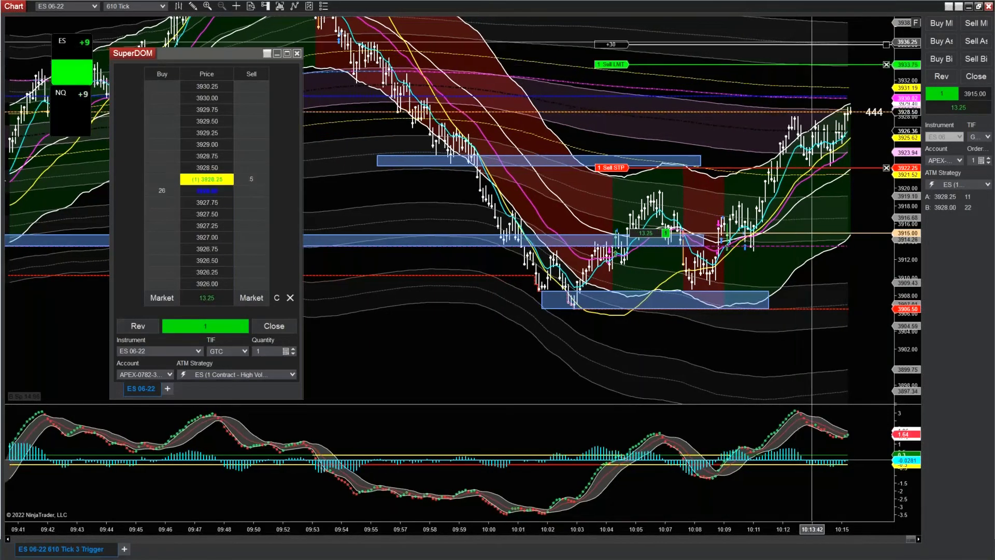
Step: Move the Sell LMT target to 3935.50 and the Sell STP stop to 3925.25
left_click_drag(799, 63, 813, 48)
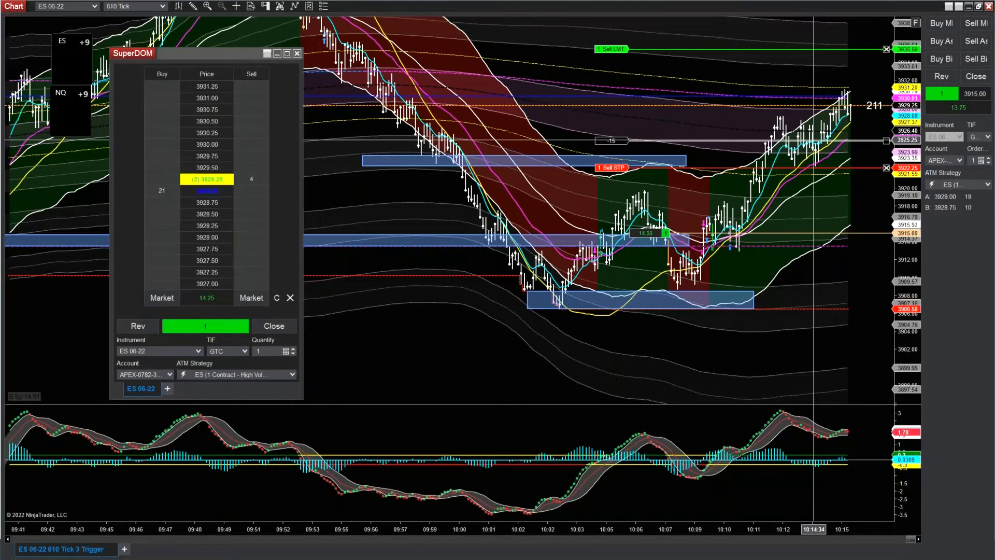
left_click(815, 141)
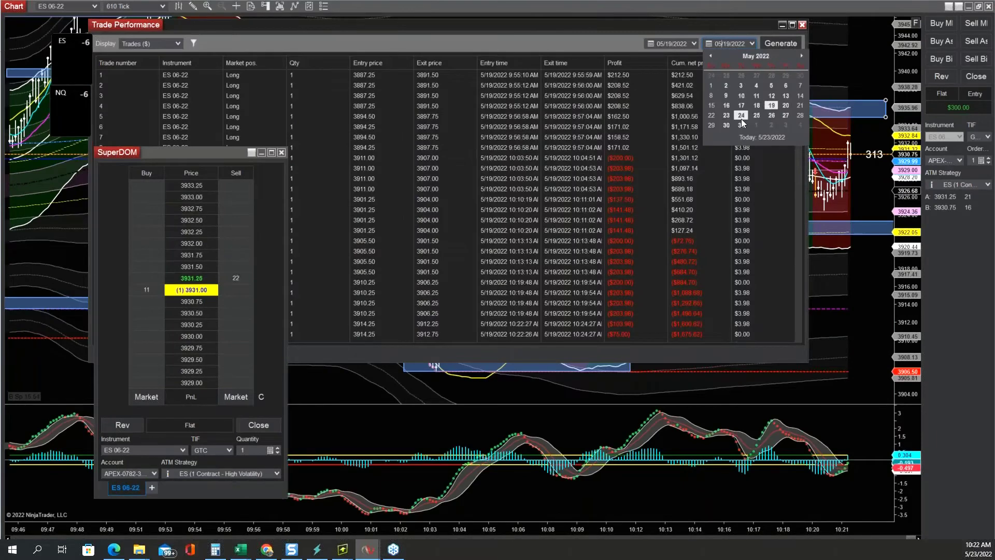
Step: Set the Trade Performance start and end dates to 05/23/2022 and generate the report
left_click(727, 115)
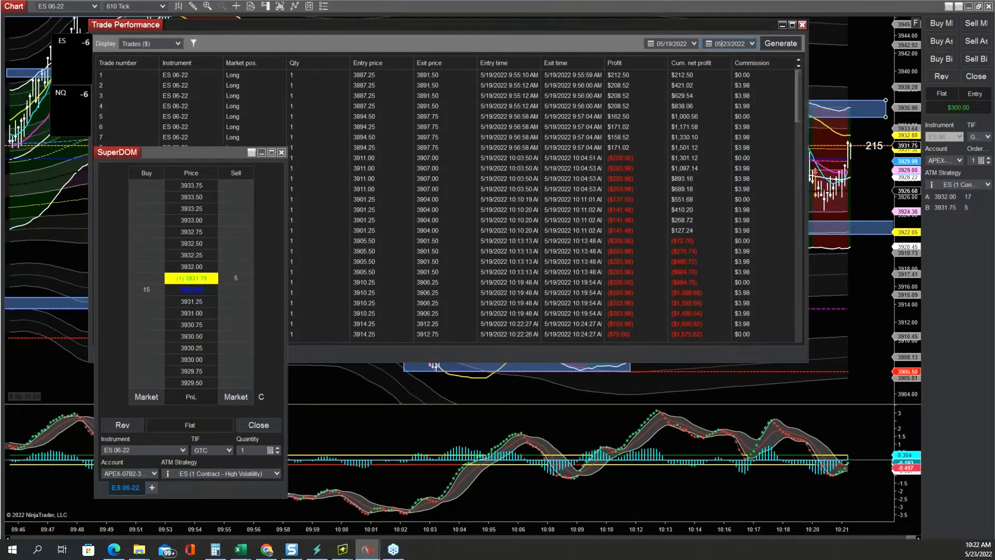
left_click(695, 44)
left_click(673, 115)
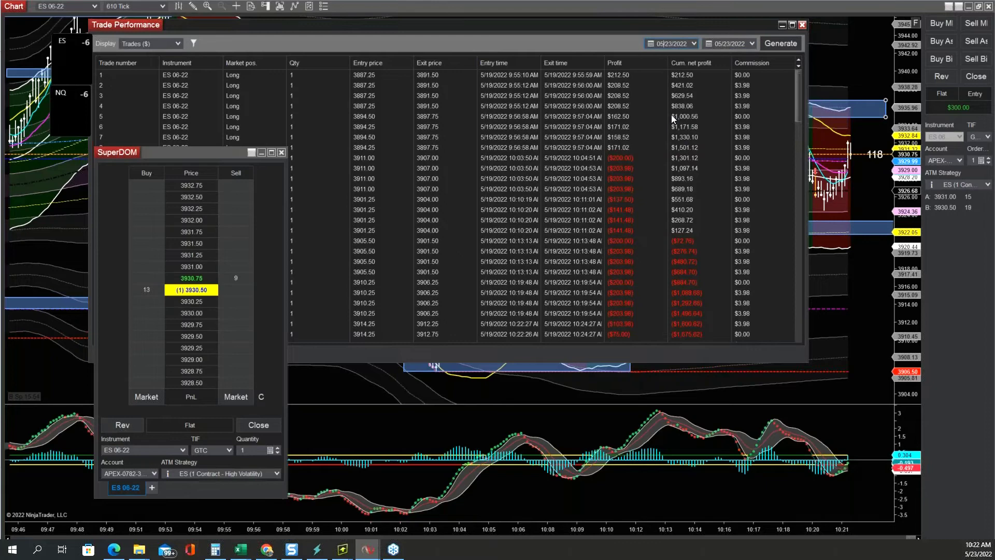
left_click(782, 45)
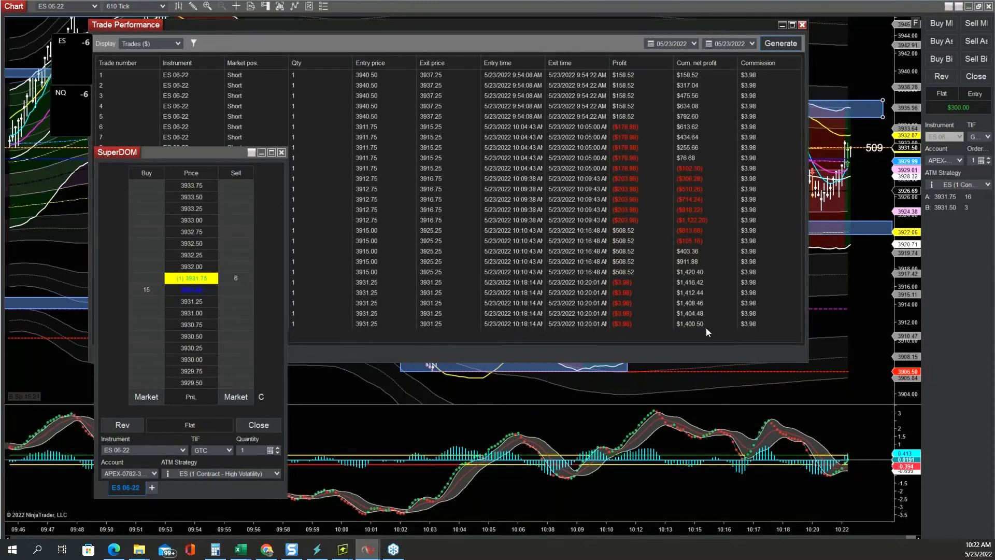